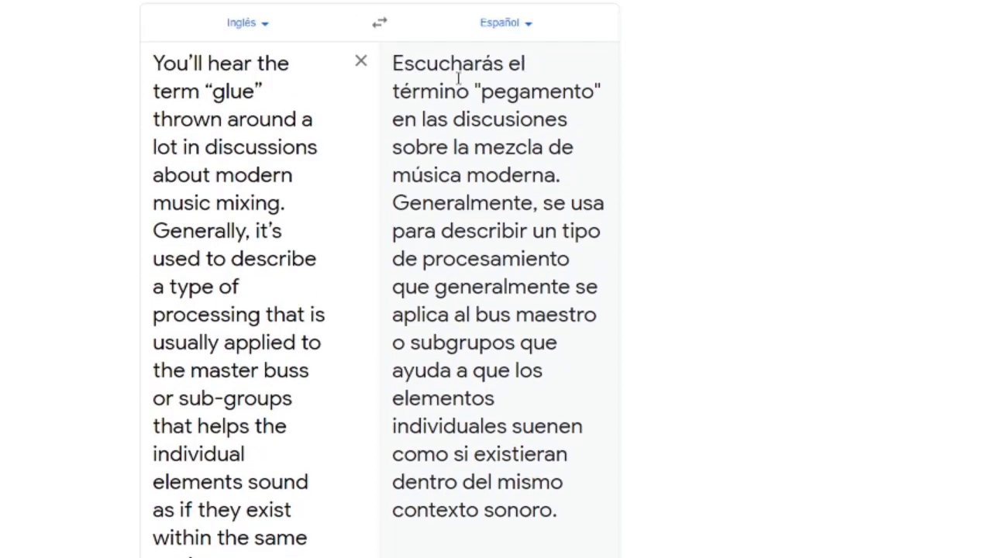
Step: Read the Spanish translation of the English paragraph explaining the term "glue" in modern music mixing
scroll(456, 77, down, 2)
scroll(471, 43, up, 1)
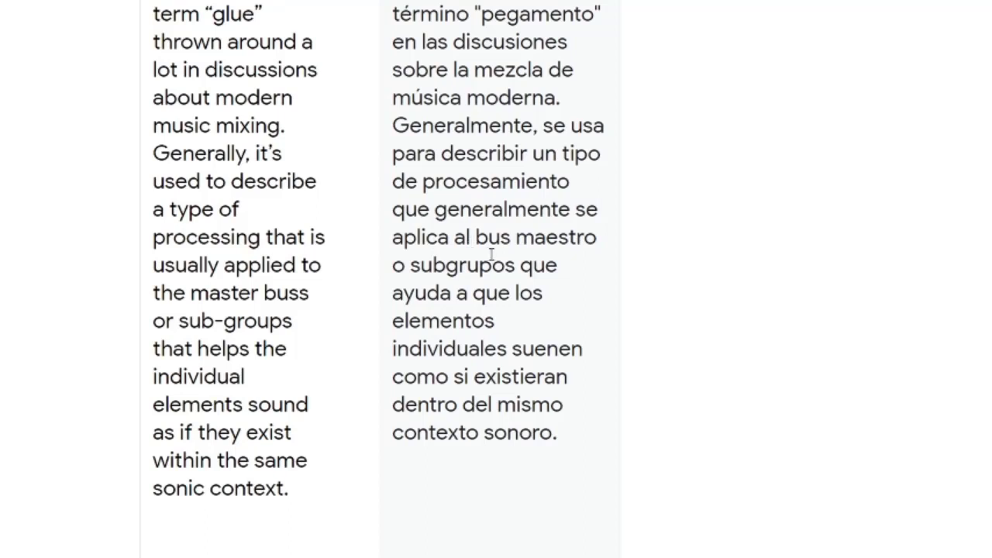
scroll(492, 254, down, 3)
scroll(491, 254, up, 3)
scroll(491, 254, down, 1)
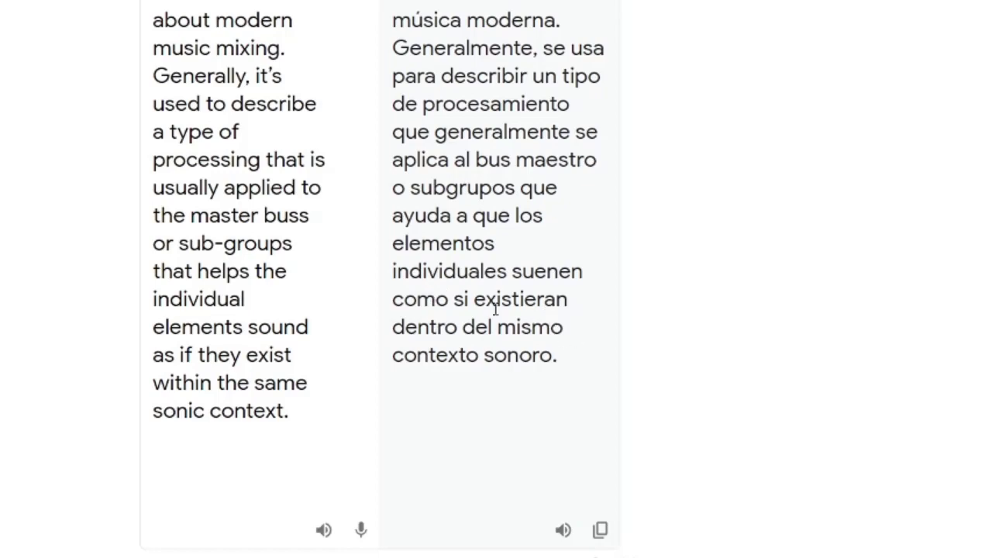
scroll(483, 261, up, 1)
scroll(489, 257, up, 1)
scroll(489, 257, down, 1)
scroll(489, 257, up, 1)
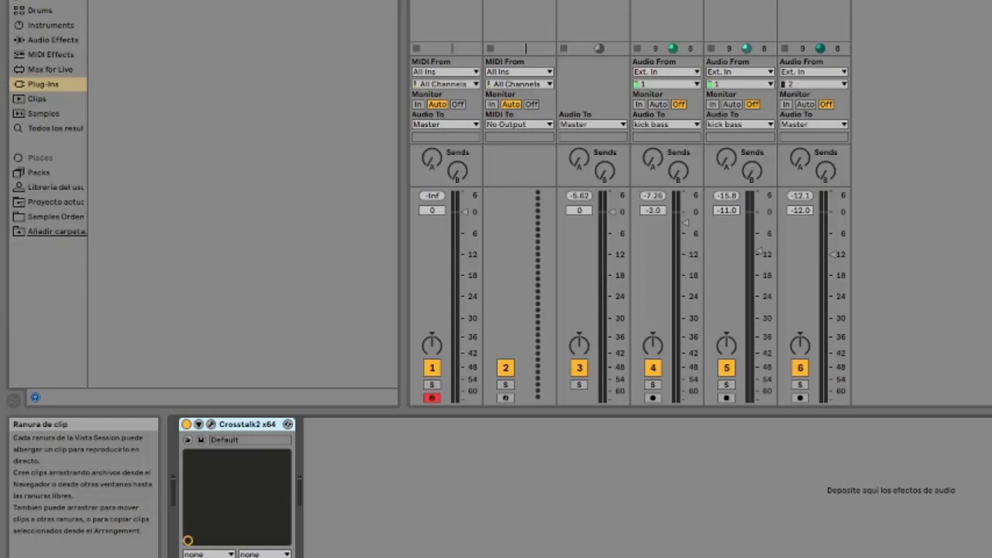
Step: Undo the addition of the two MIDI tracks and reposition the Crosstalk window clear of the mixer tracks
click(446, 19)
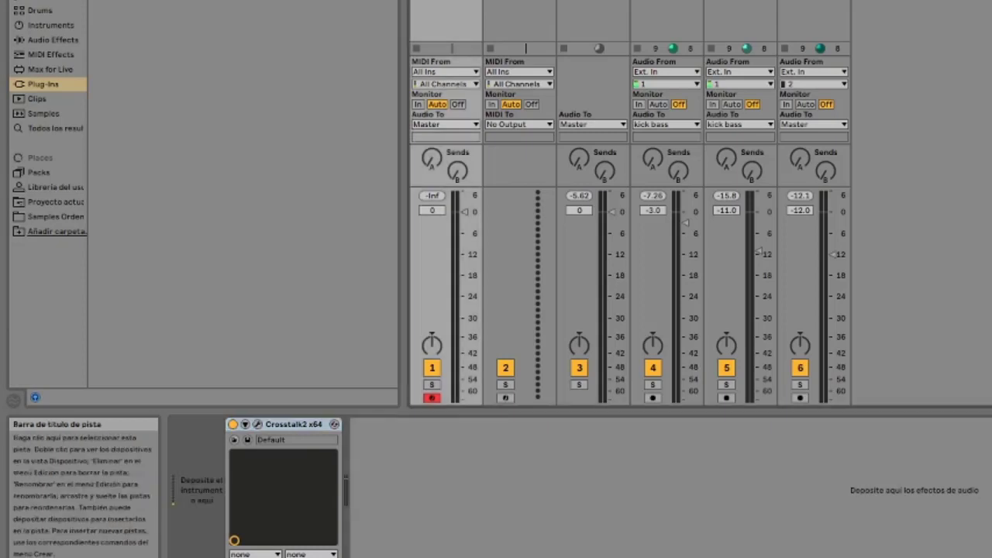
key(ctrl+z)
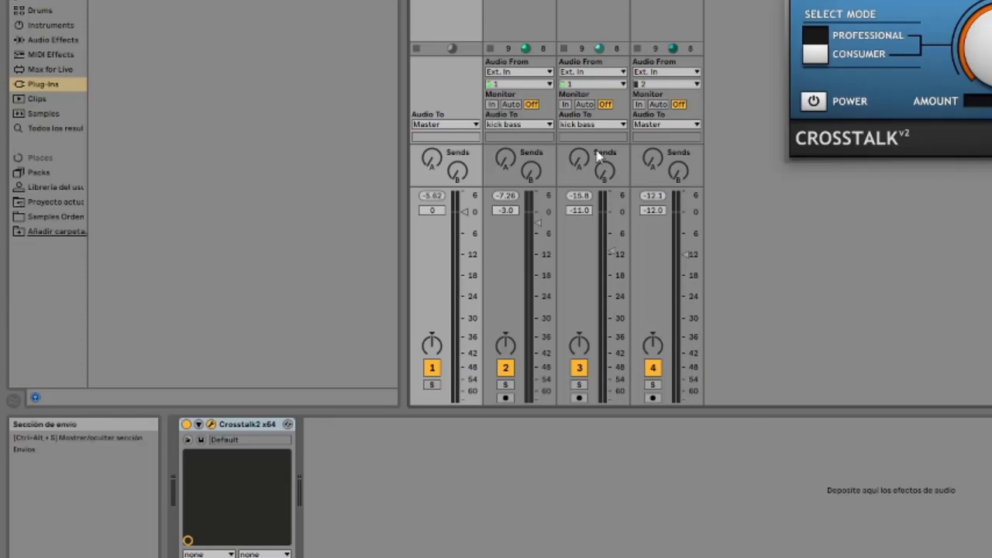
drag(880, 10, 679, 242)
drag(753, 245, 978, 80)
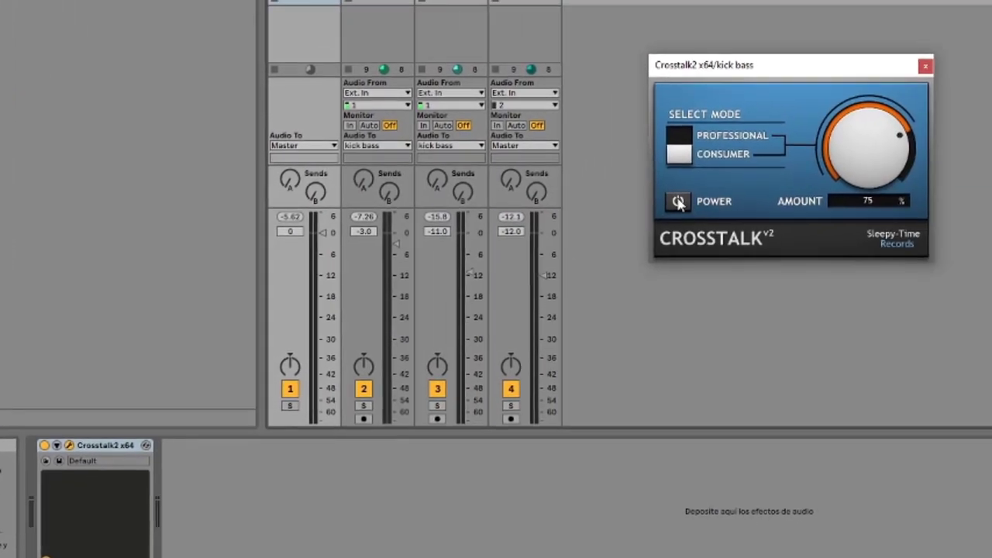
Step: Switch Crosstalk to Professional and back to Consumer, and read the description of its controls and modes in the manual
click(663, 143)
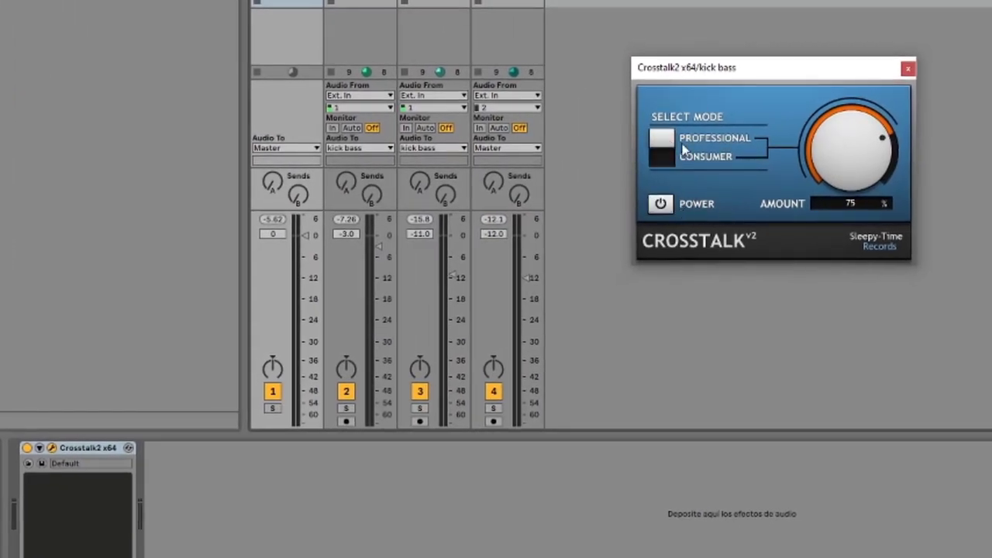
click(659, 156)
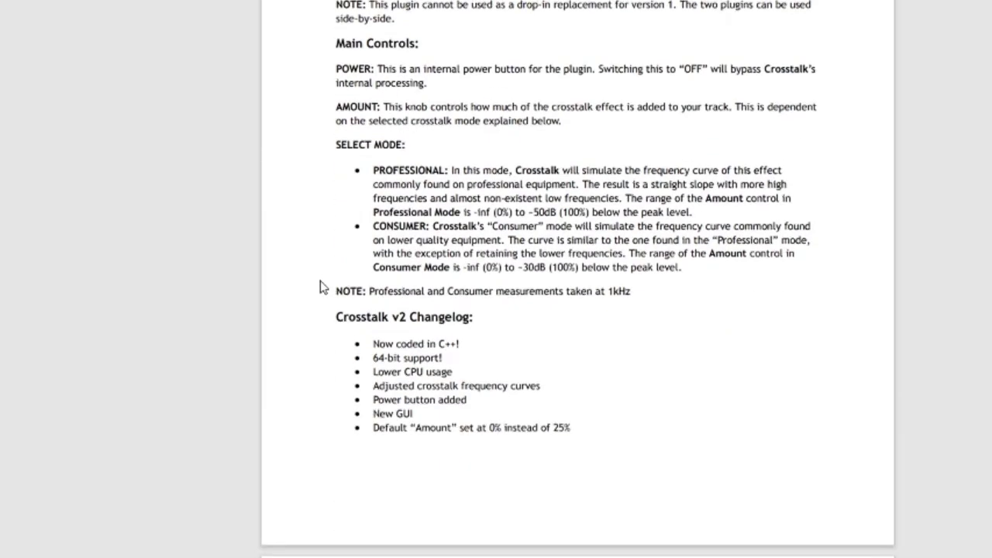
scroll(321, 287, up, 3)
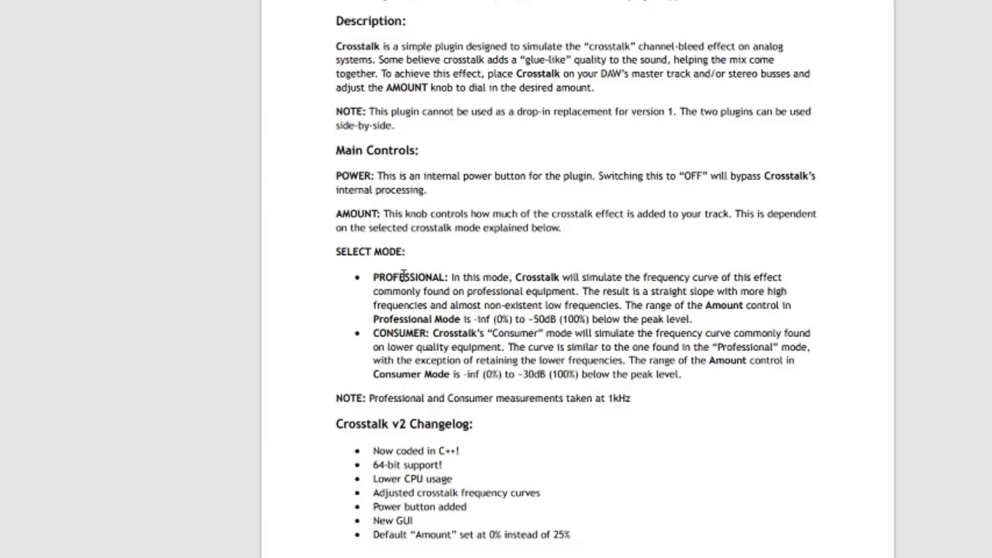
scroll(404, 275, down, 3)
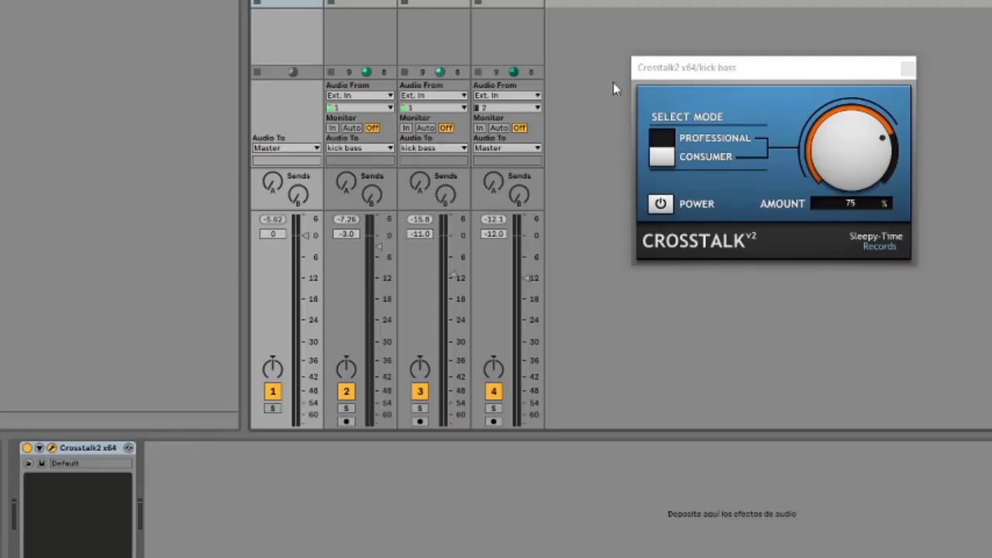
Step: Set the Crosstalk amount to 100% and alternate between Professional and Consumer, leaving the mode on Consumer
drag(740, 68, 674, 73)
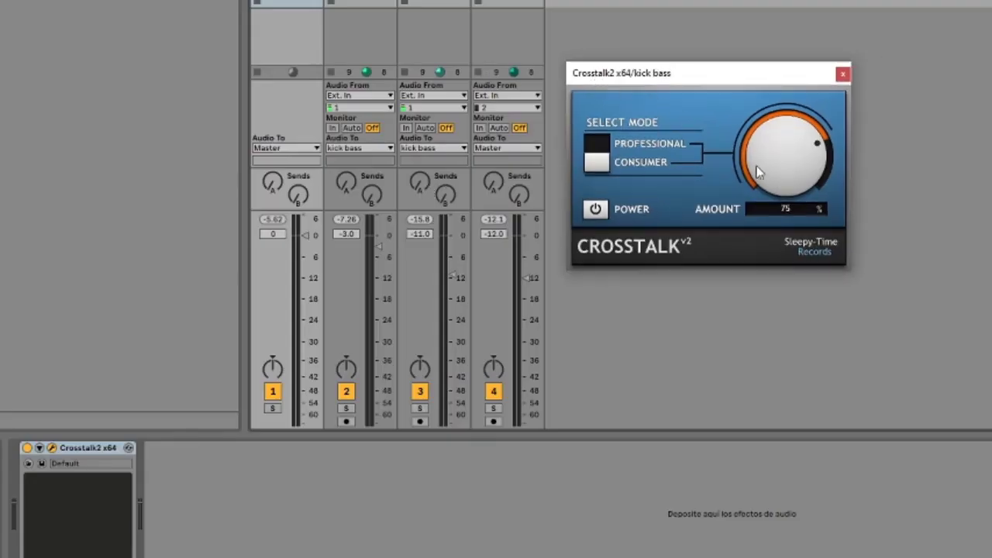
click(625, 165)
click(596, 144)
click(597, 146)
click(599, 157)
click(601, 170)
click(601, 149)
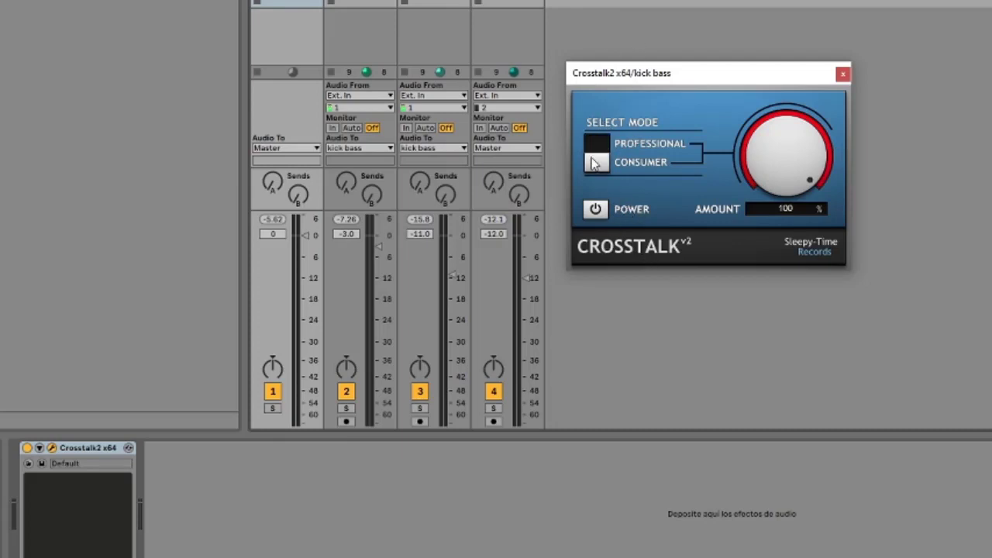
click(597, 158)
click(605, 159)
click(598, 148)
click(603, 159)
drag(603, 81, 991, 132)
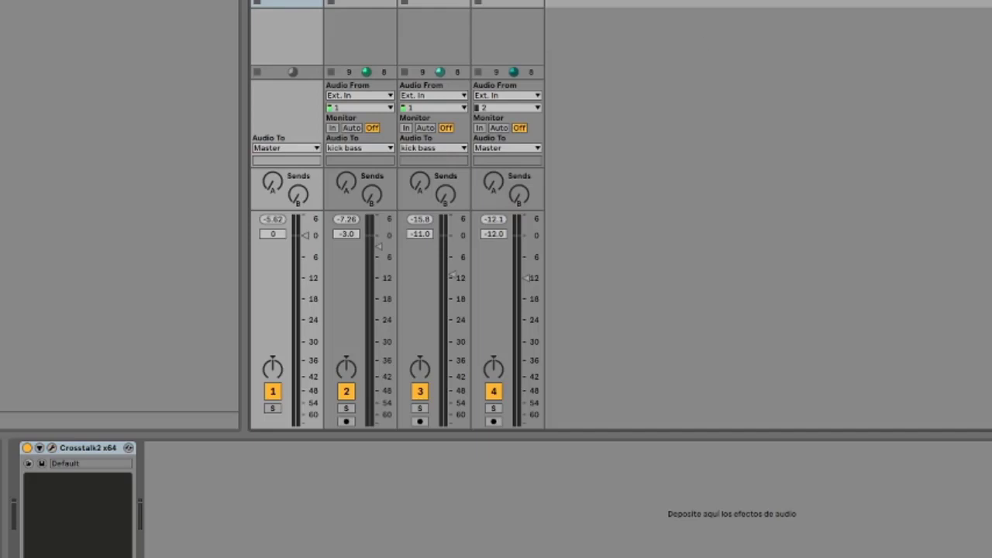
Step: Reopen Crosstalk on the kick bass group and listen to the loops with track 4 muted
click(52, 449)
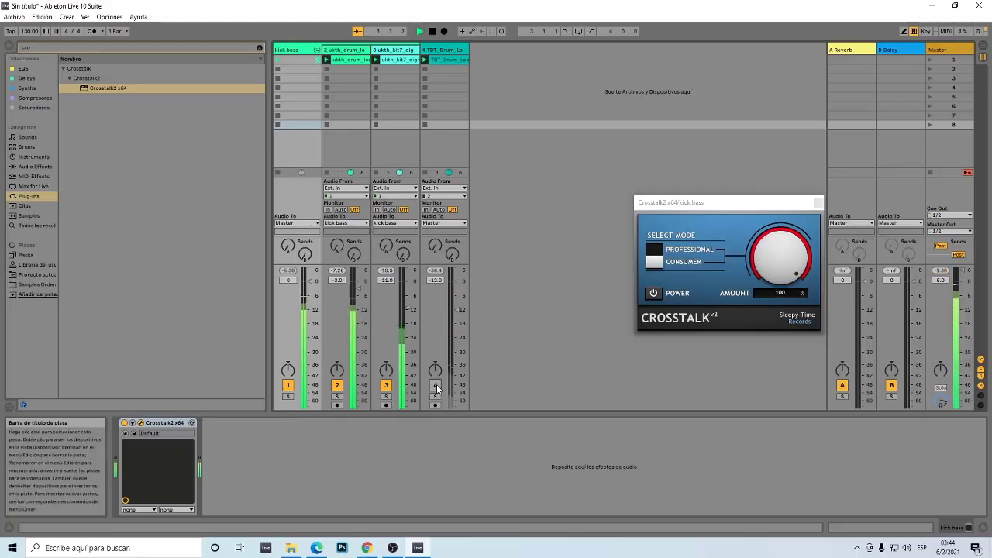
click(341, 510)
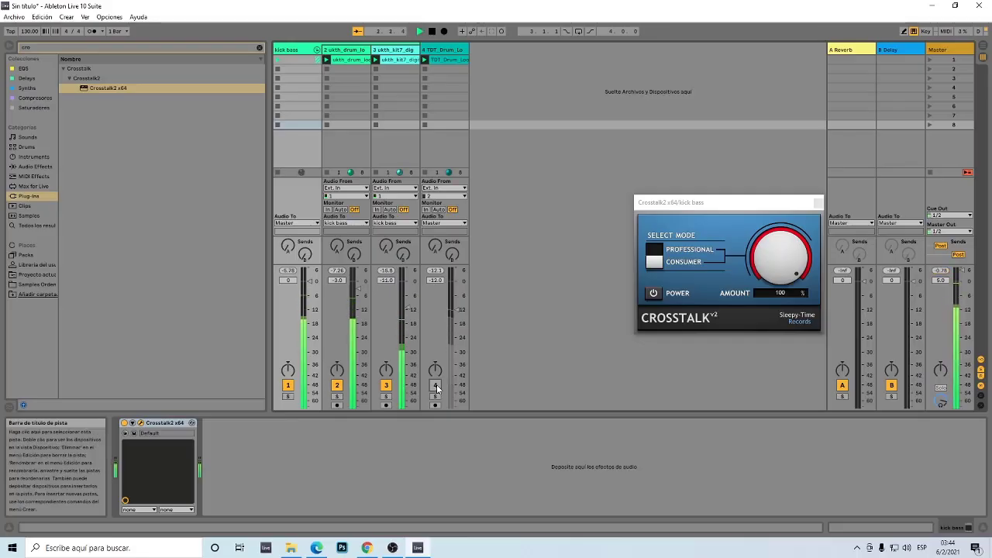
key(space)
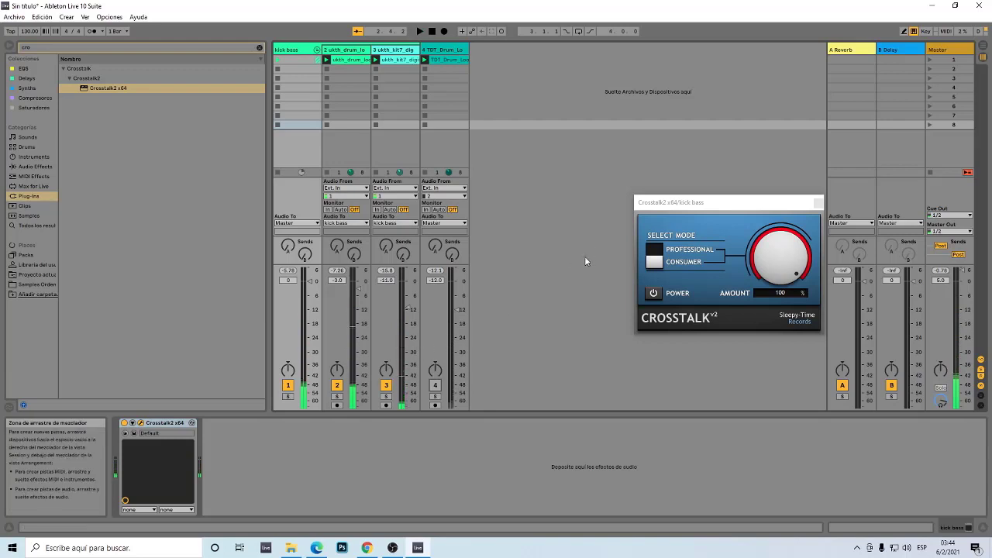
drag(687, 203, 678, 163)
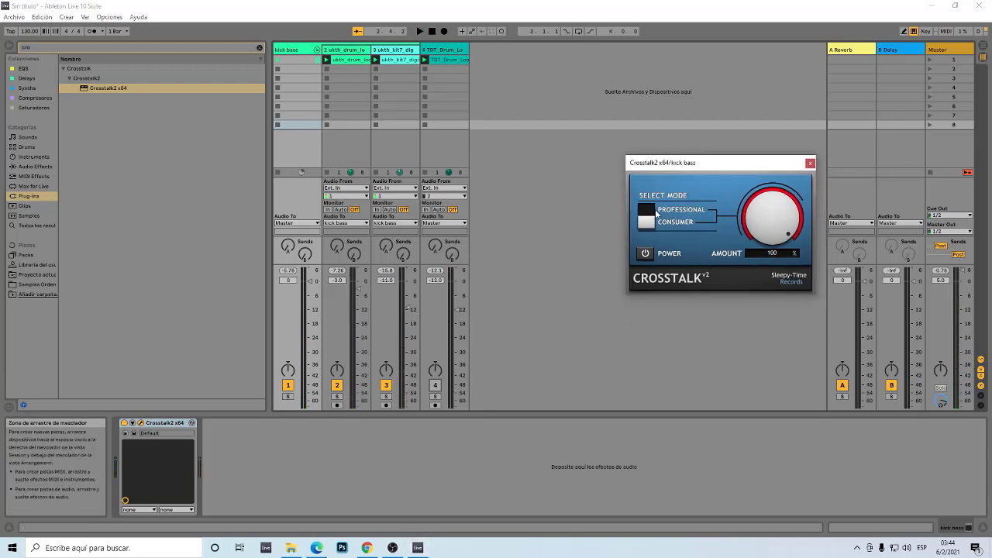
Step: Turn on Crosstalk's internal power and start playback of the kick bass group
click(648, 253)
key(space)
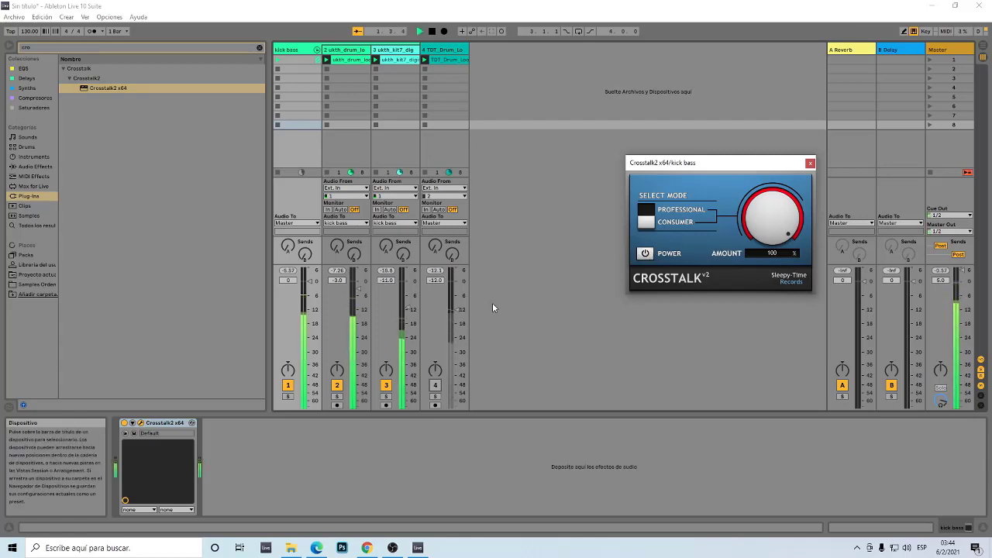
drag(798, 163, 717, 163)
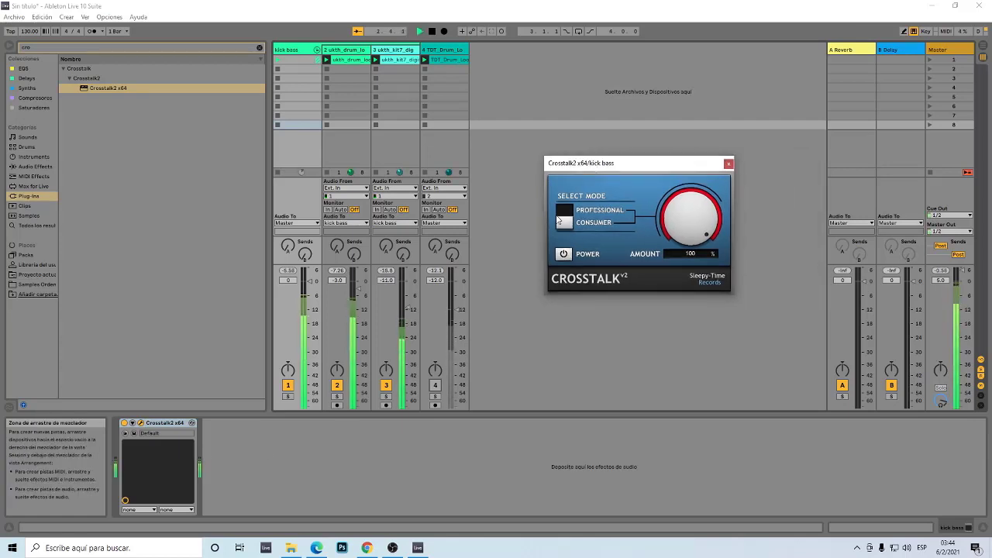
Step: Compare the Professional and Consumer modes of Crosstalk at 100% during playback, finishing on Consumer
drag(690, 215, 689, 186)
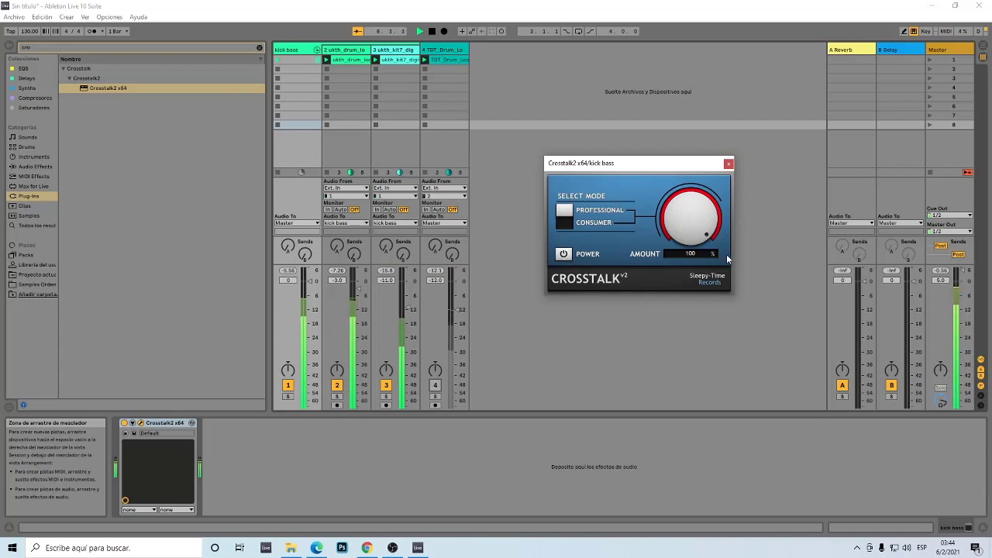
click(564, 221)
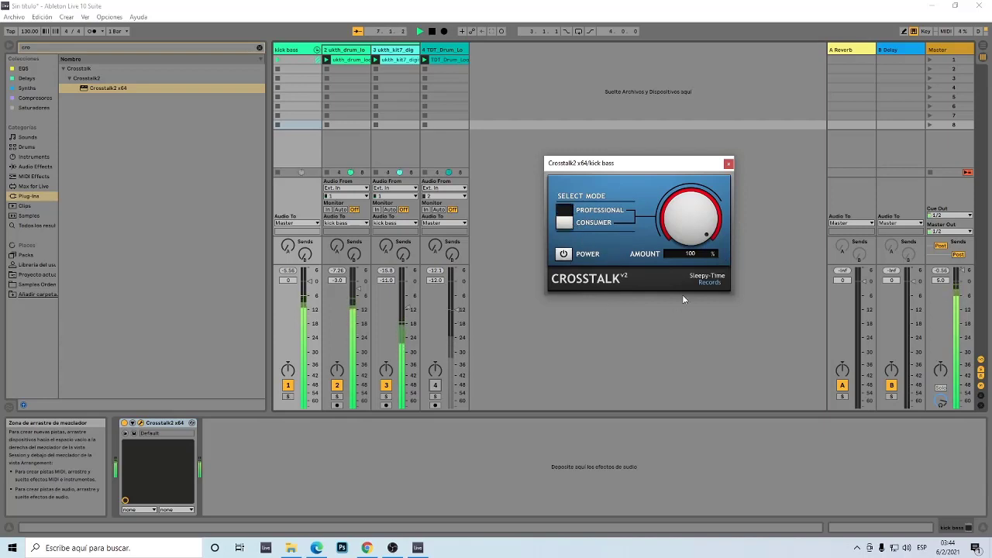
click(560, 222)
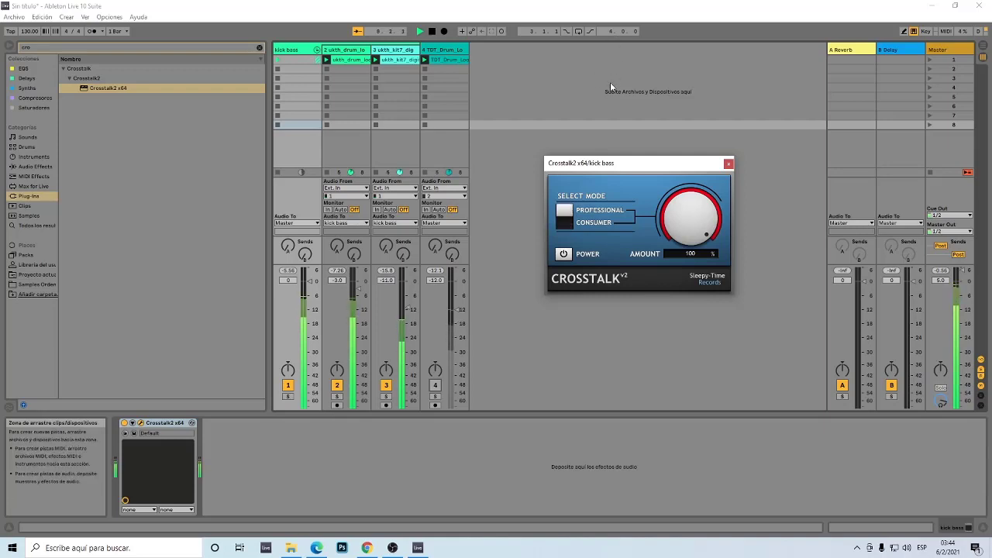
click(573, 220)
click(568, 217)
click(568, 217)
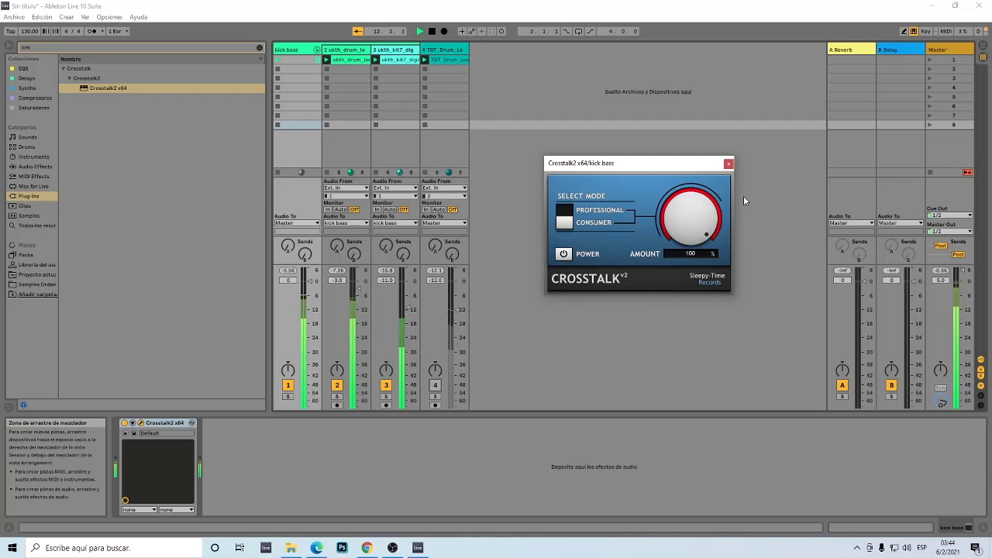
click(565, 223)
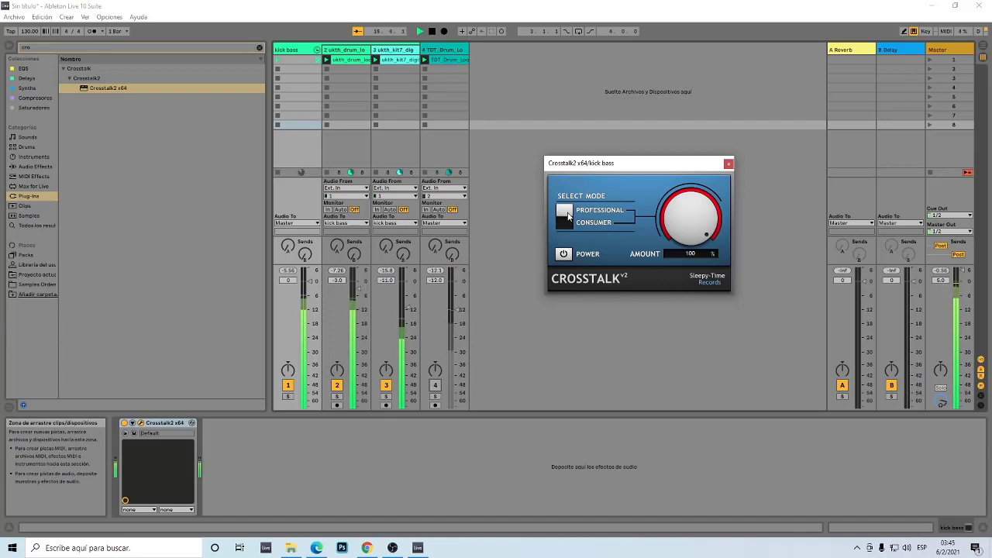
click(568, 217)
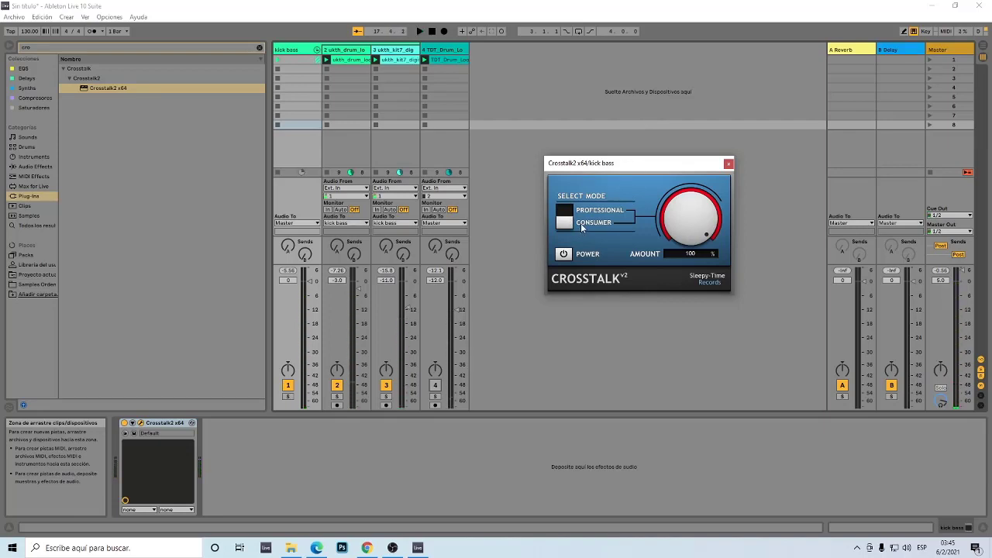
Step: Try a Crosstalk amount of 75% on the kick bass group, start playback and undo the amount change
drag(576, 164, 544, 172)
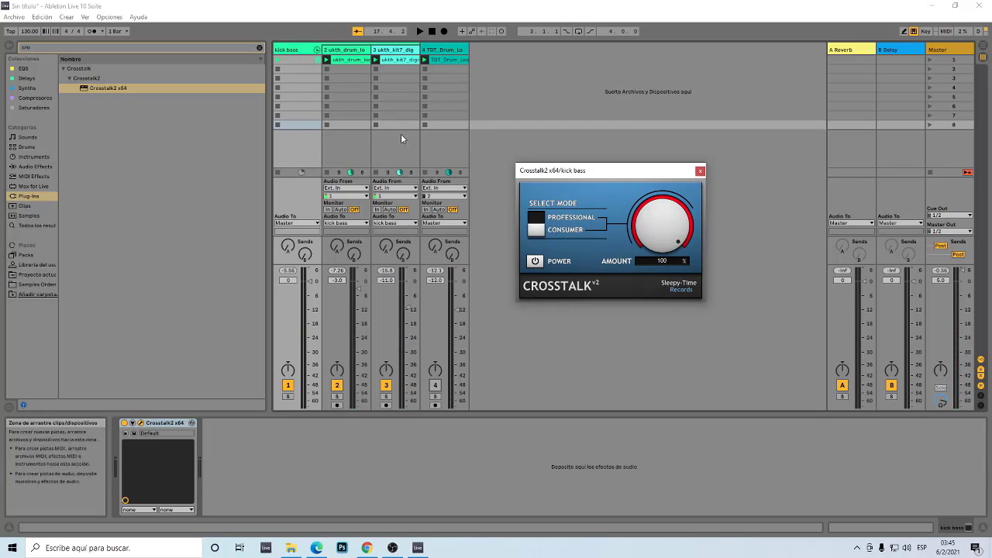
double_click(663, 260)
text(75)
key(Return)
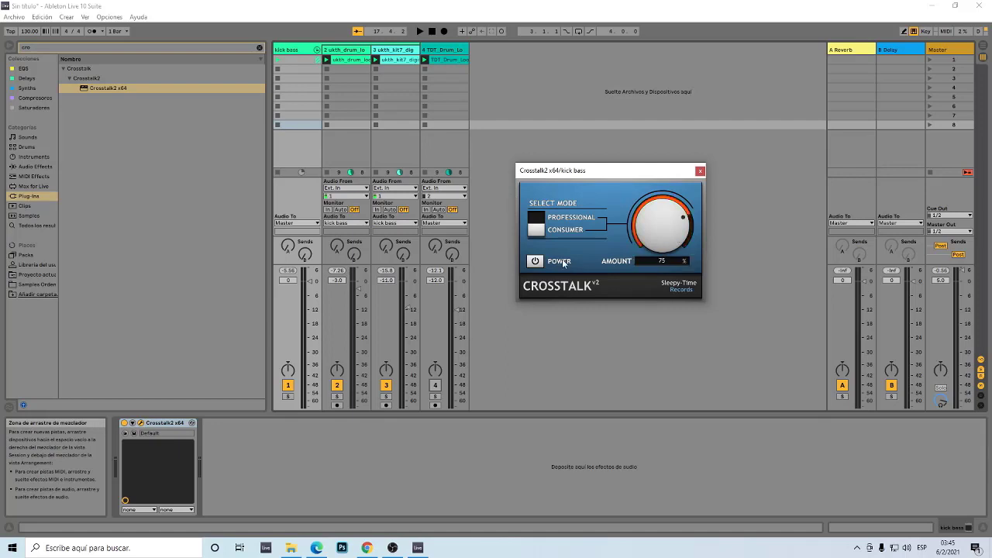
key(space)
key(ctrl+z)
Step: Set the Crosstalk amount to 75% during playback, compare using its power switch, and stop playback
double_click(662, 261)
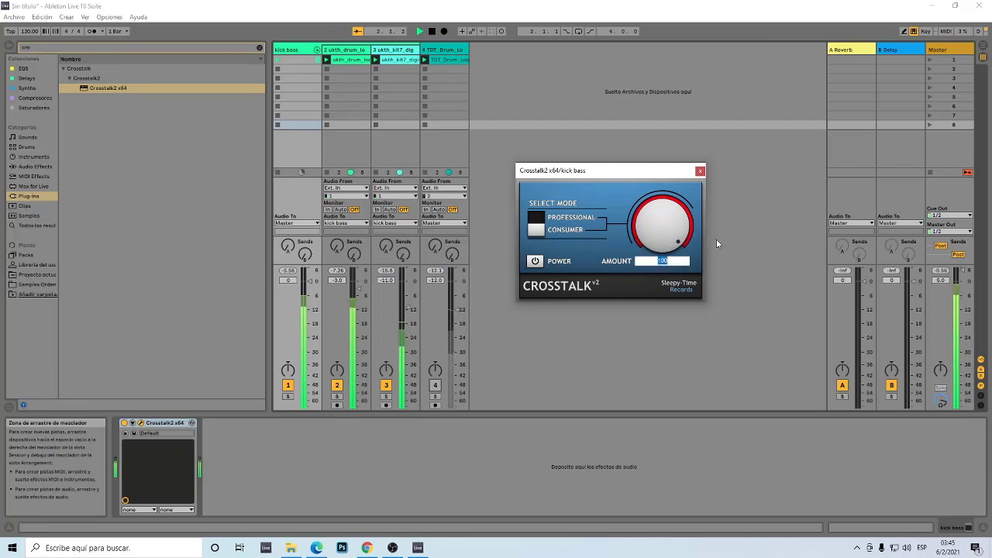
text(75)
key(Return)
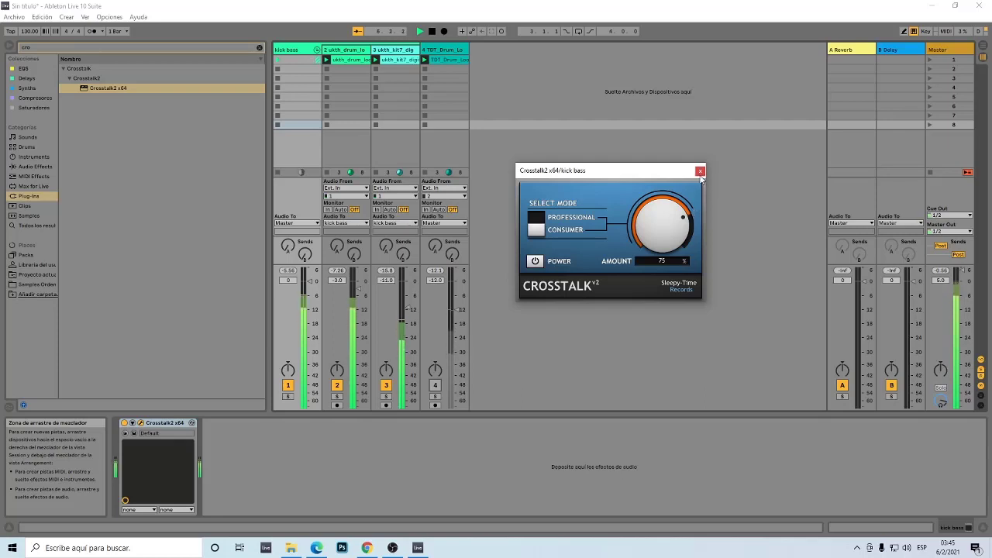
click(532, 265)
key(space)
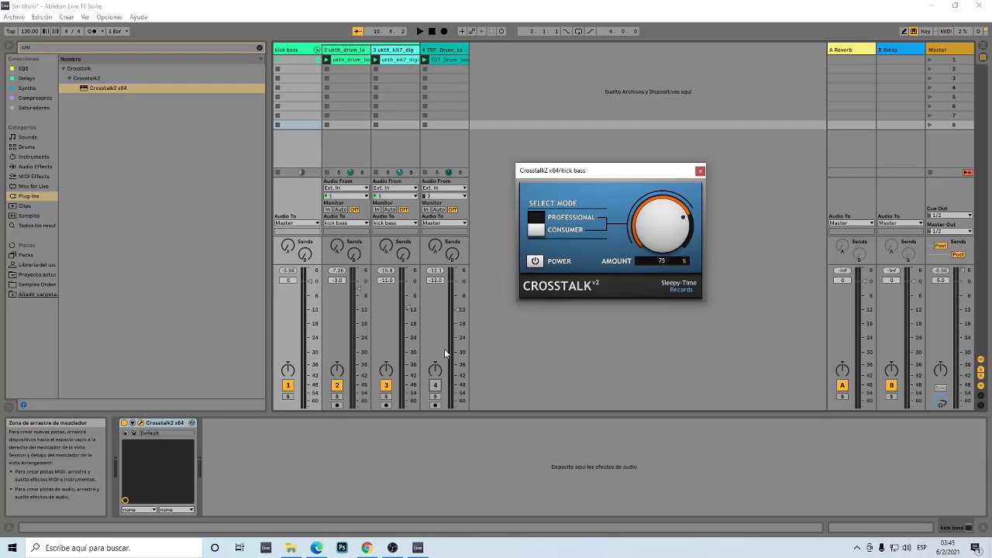
Step: Unmute track 4, play all the loops together and close the kick bass group's Crosstalk window
click(435, 385)
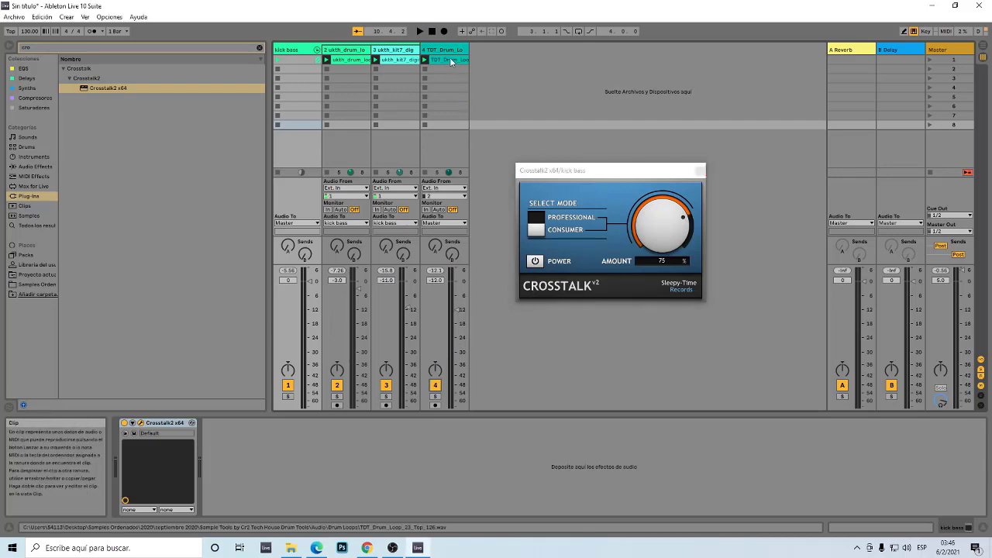
key(space)
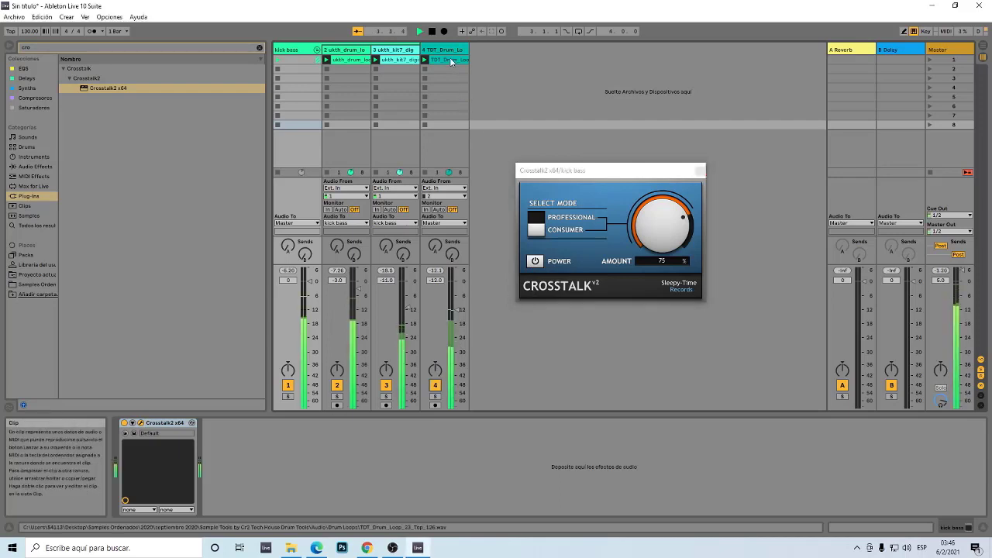
click(701, 171)
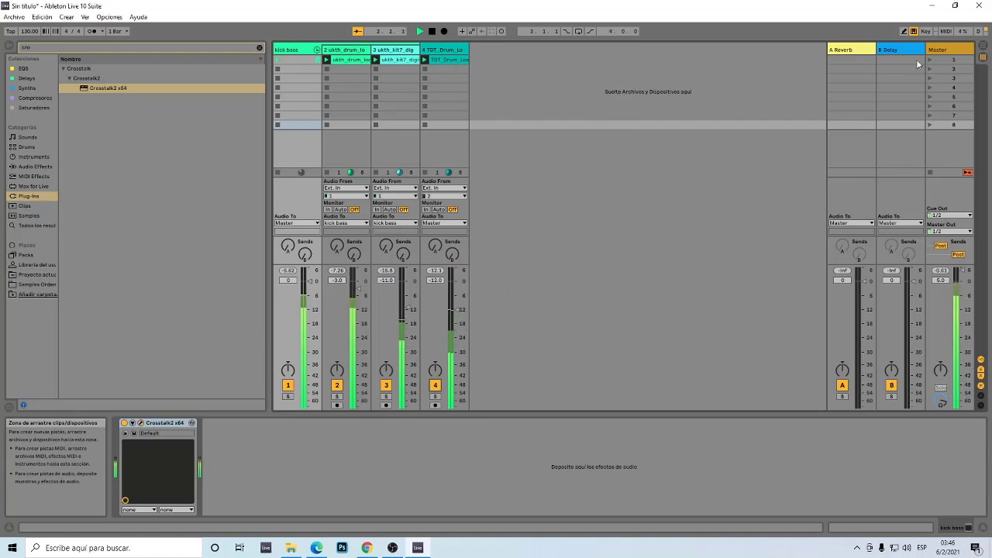
Step: Open Crosstalk on the Master track and raise its amount to 96%
click(140, 424)
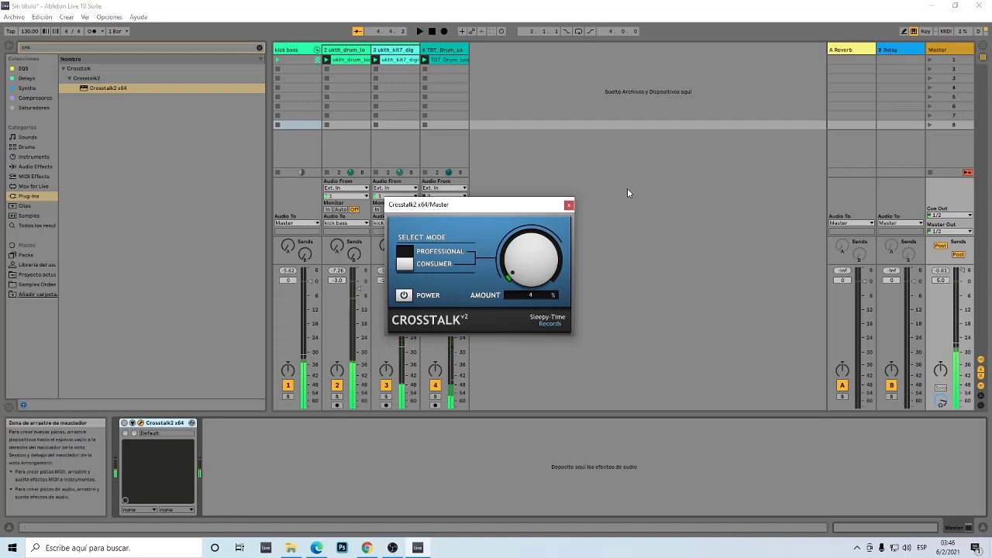
scroll(545, 281, down, 4)
scroll(545, 280, up, 10)
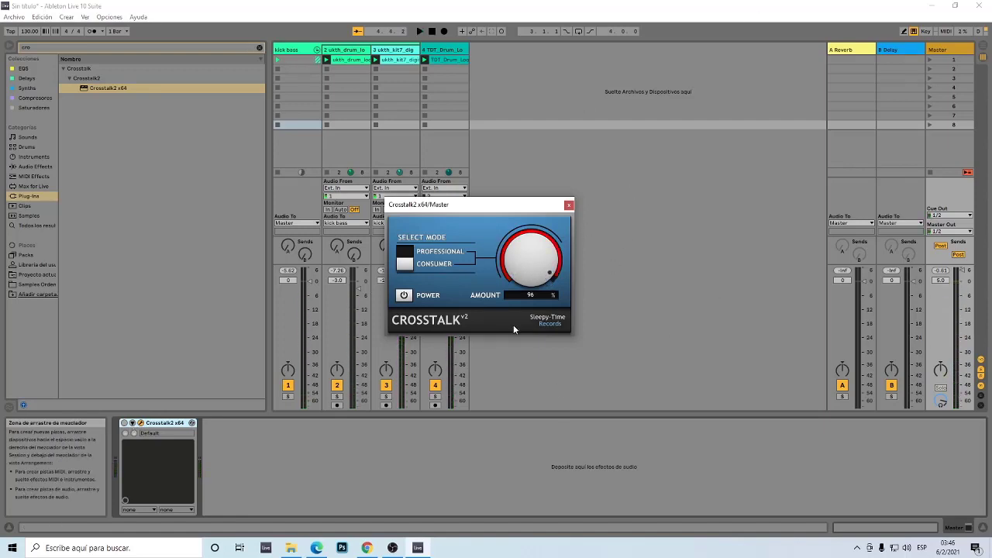
Step: Enable Crosstalk on the Master track in Professional mode with the amount at 100% and start playback
click(124, 422)
click(411, 265)
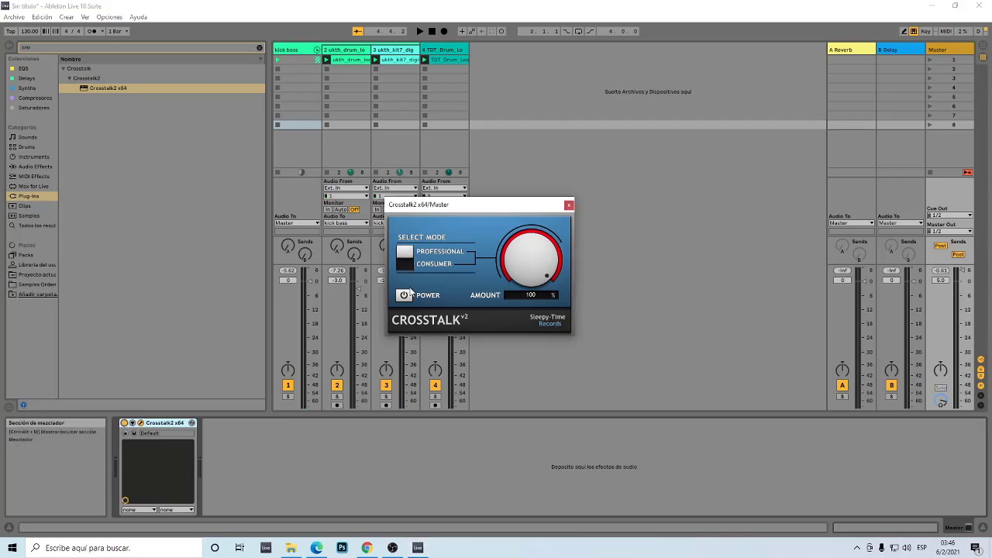
key(space)
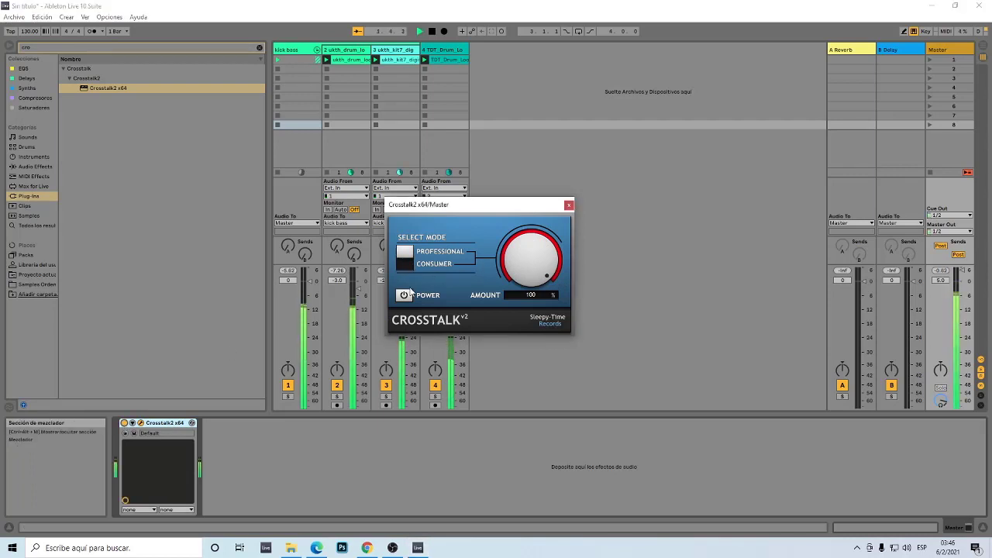
Step: Compare the Consumer and Professional modes of the Master's Crosstalk during playback, leave it on Consumer and move the plug-in window aside
click(408, 266)
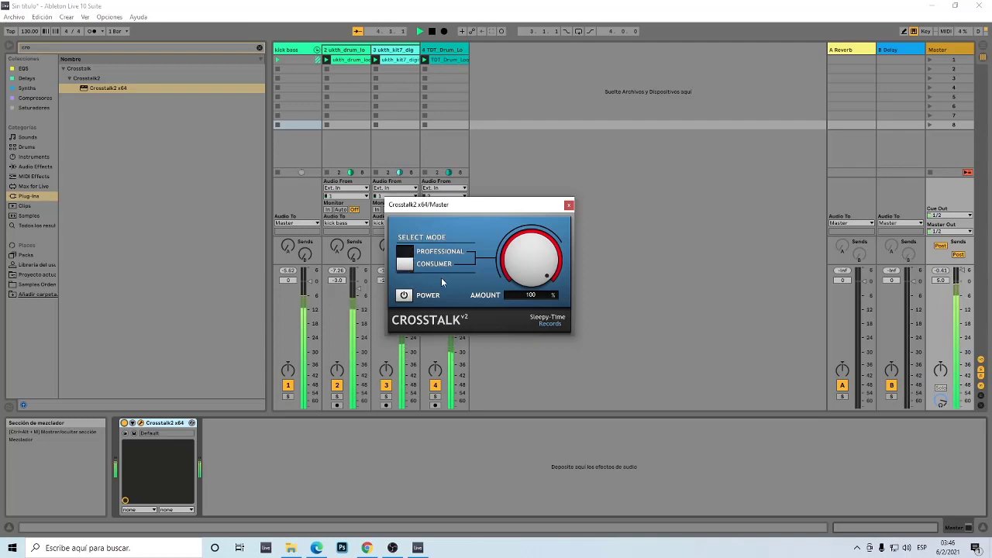
click(405, 258)
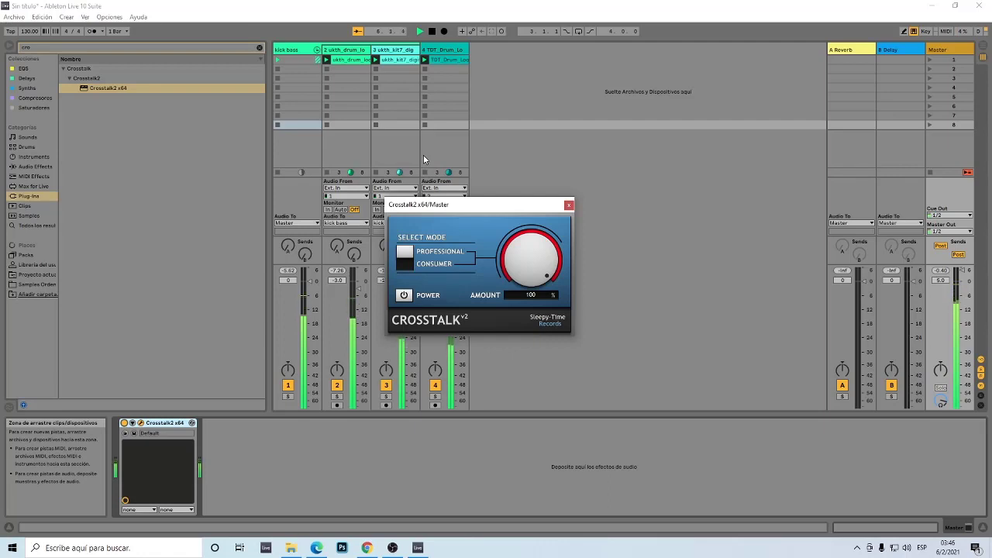
click(405, 263)
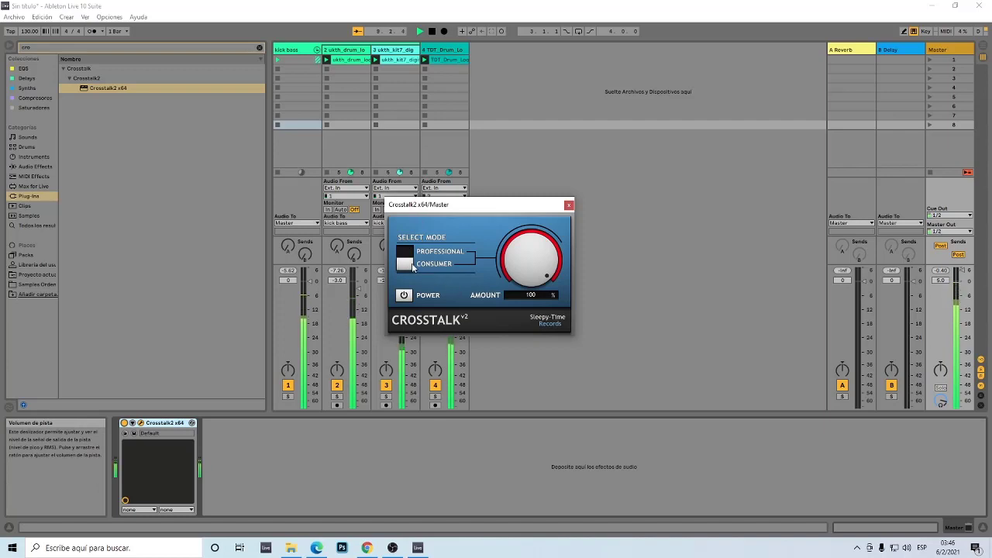
click(413, 268)
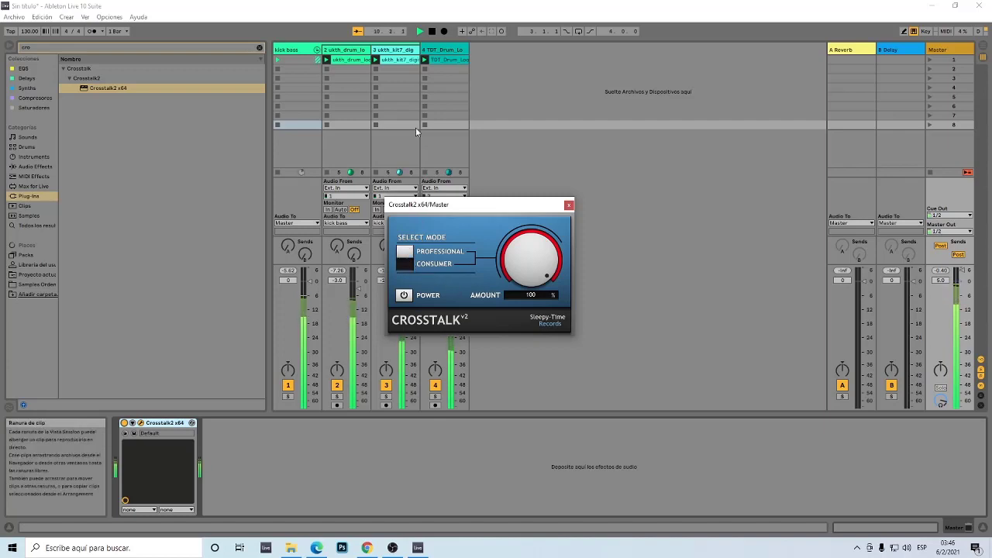
click(410, 258)
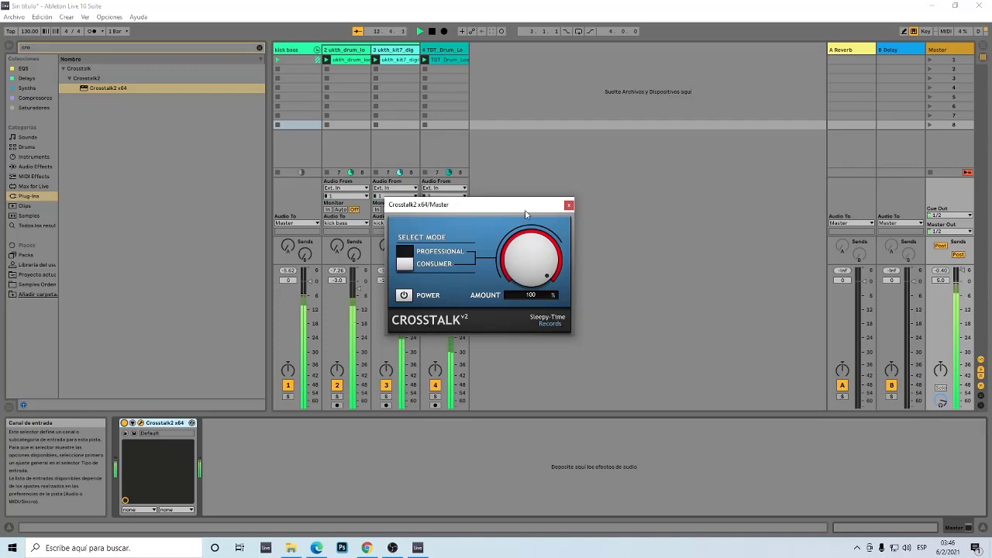
drag(525, 214, 565, 212)
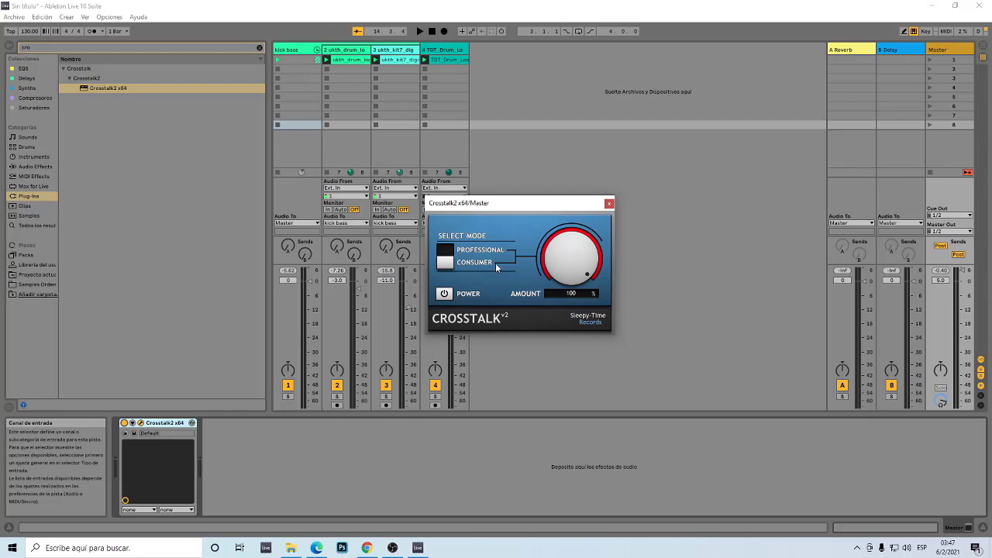
Step: Set the Master's Crosstalk amount to 50% and restart playback
click(556, 294)
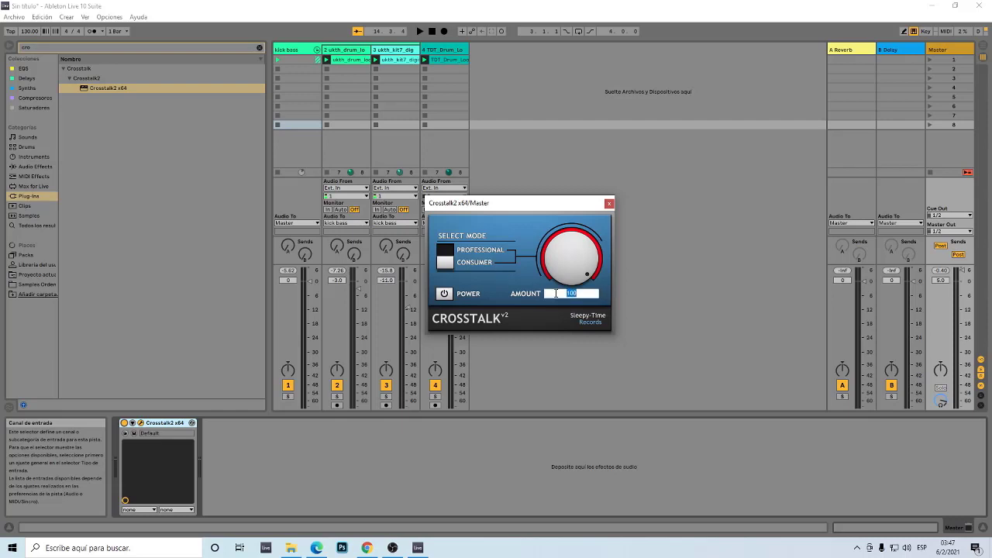
text(50)
key(Return)
key(space)
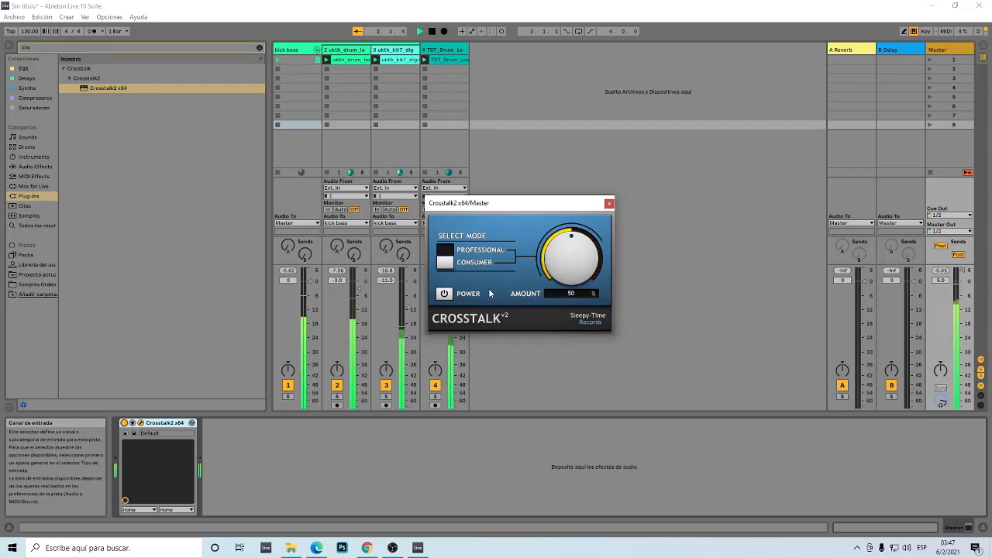
Step: Compare the mix with and without the Master's Crosstalk by bypassing the effect and re-enabling it during playback
click(444, 294)
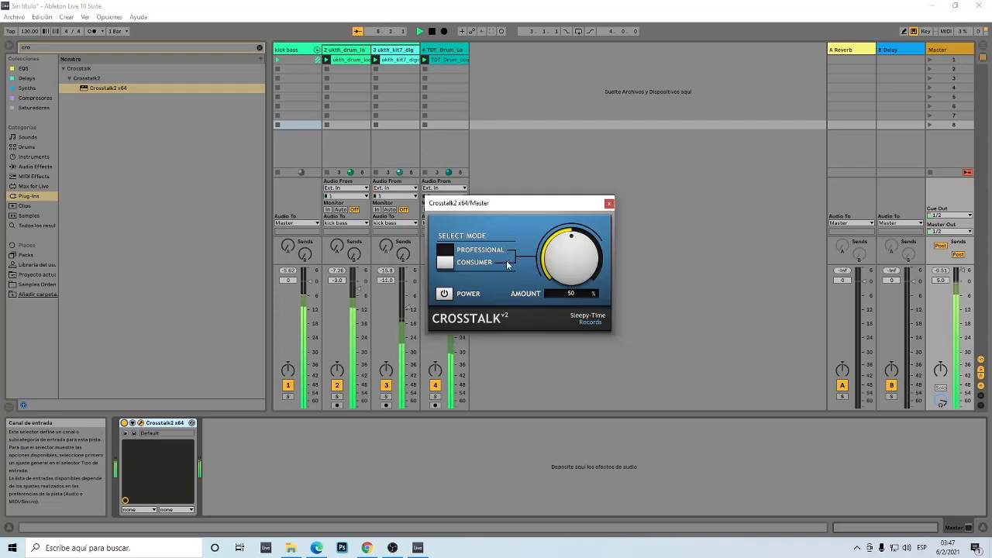
click(124, 424)
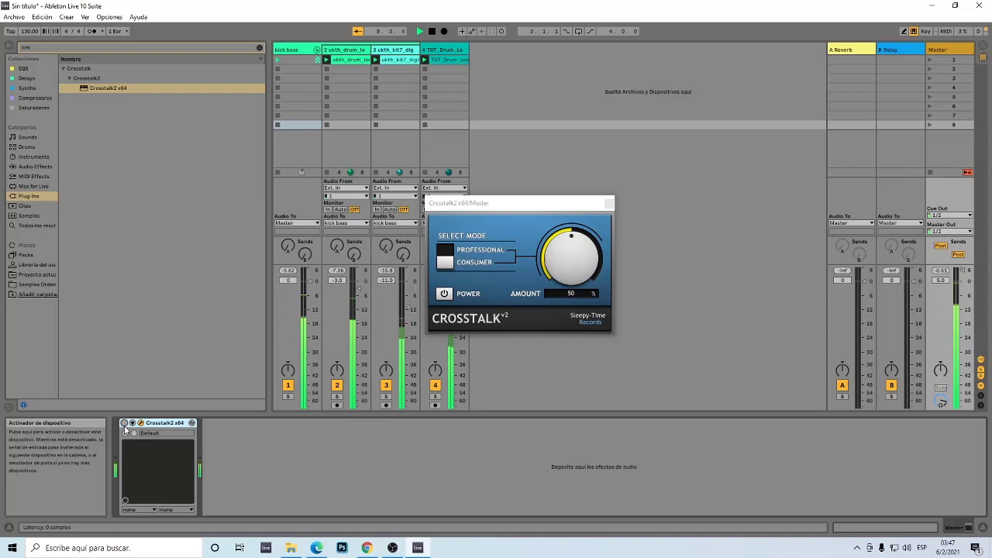
click(124, 424)
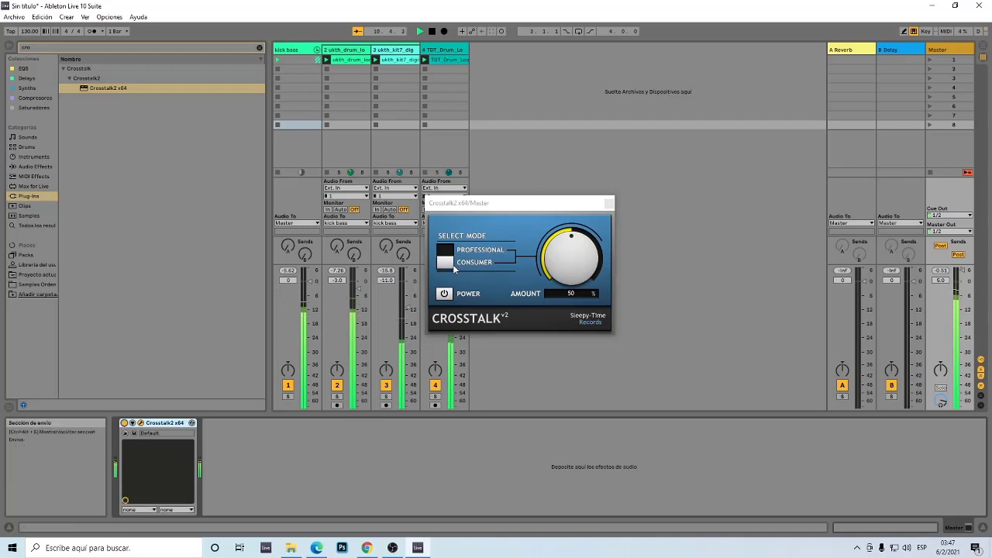
Step: Try Professional mode on the Master's Crosstalk, return it to Consumer and close the plug-in window
click(454, 268)
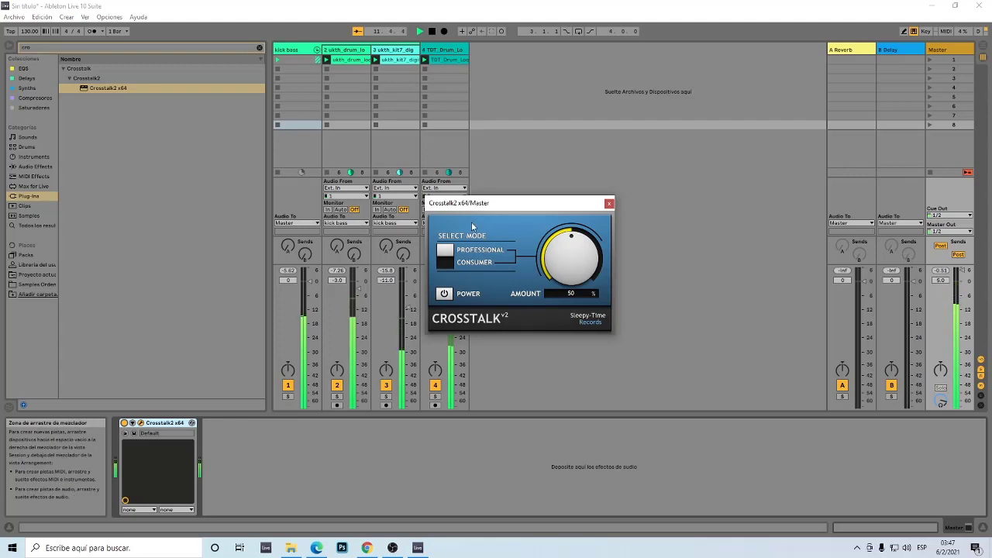
click(448, 262)
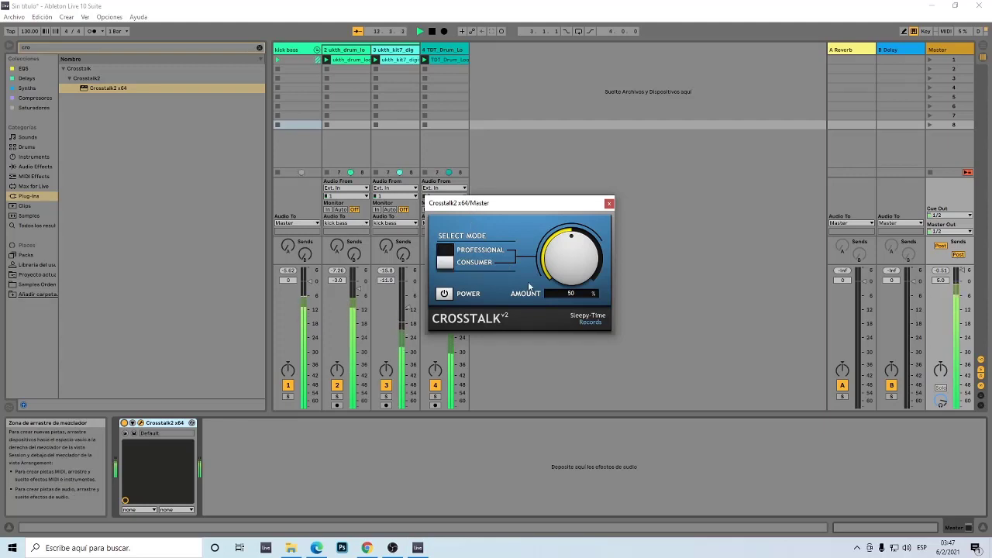
click(609, 203)
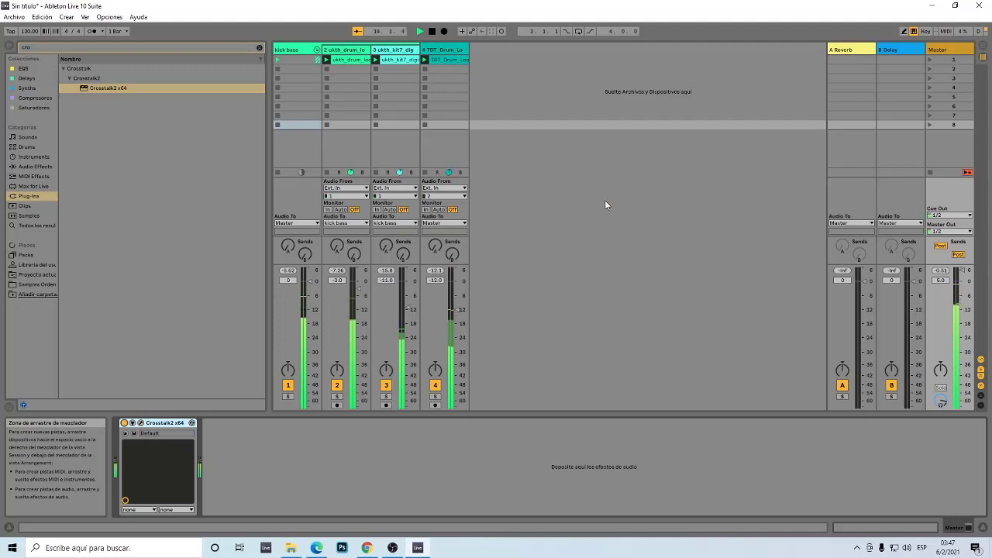